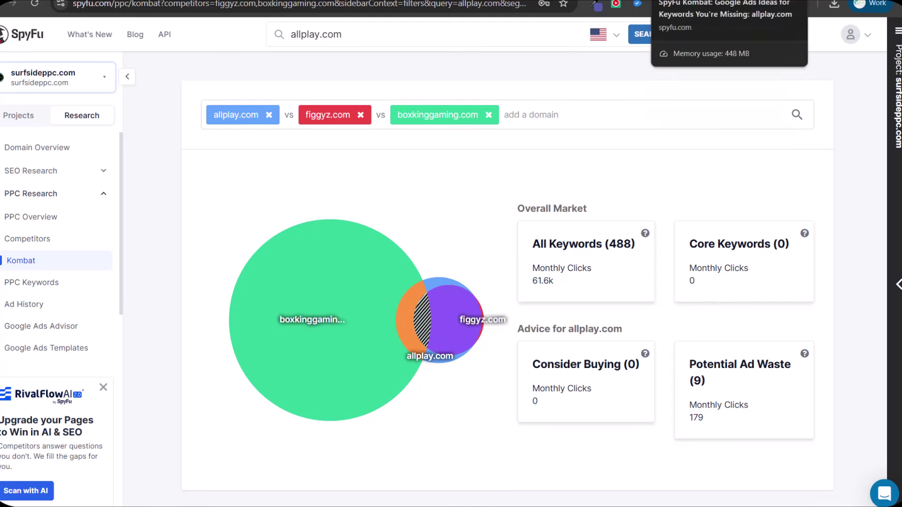
Switch from the SpyFu Kombat report to the Jasper website and open its home page
{"action": "left_click", "coordinate": [700, 0]}
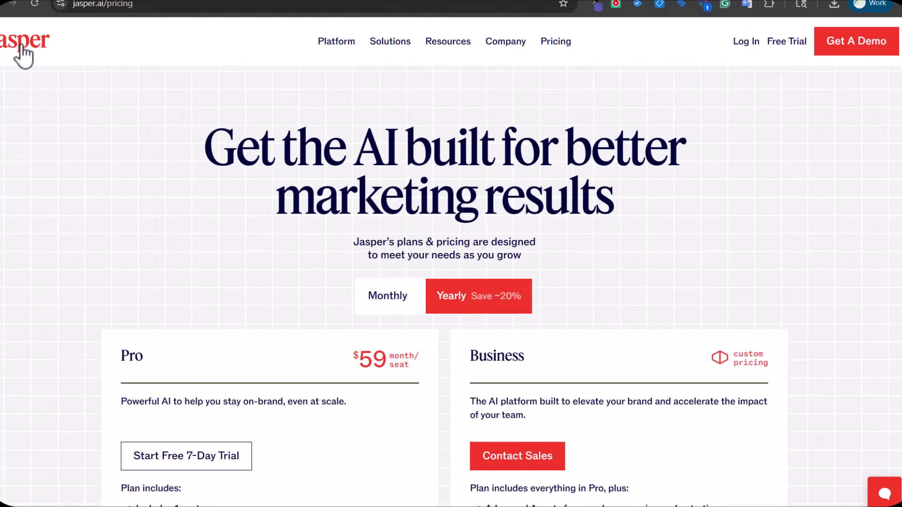
{"action": "left_click", "coordinate": [21, 52]}
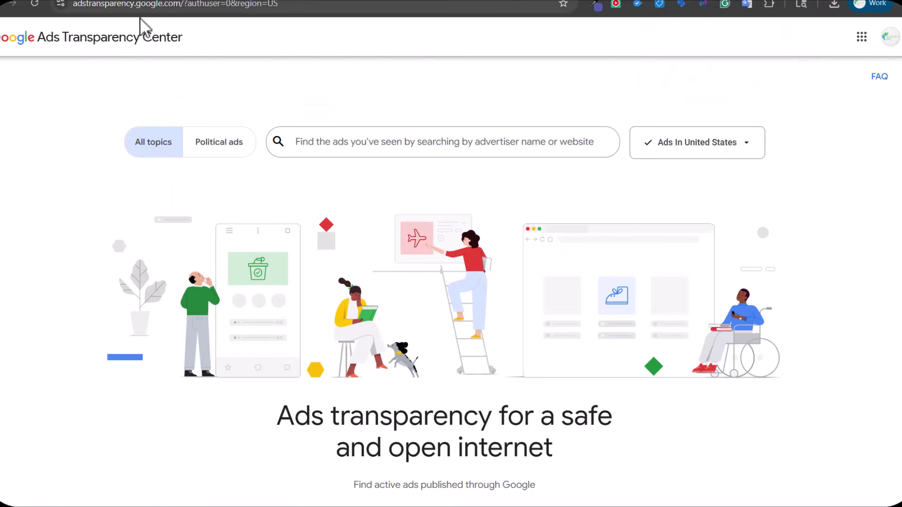
Search the Google Ads Transparency Center for jasper.ai and open the advertiser JASPER AI, INC
{"action": "left_click", "coordinate": [337, 145]}
{"action": "type", "text": "j"}
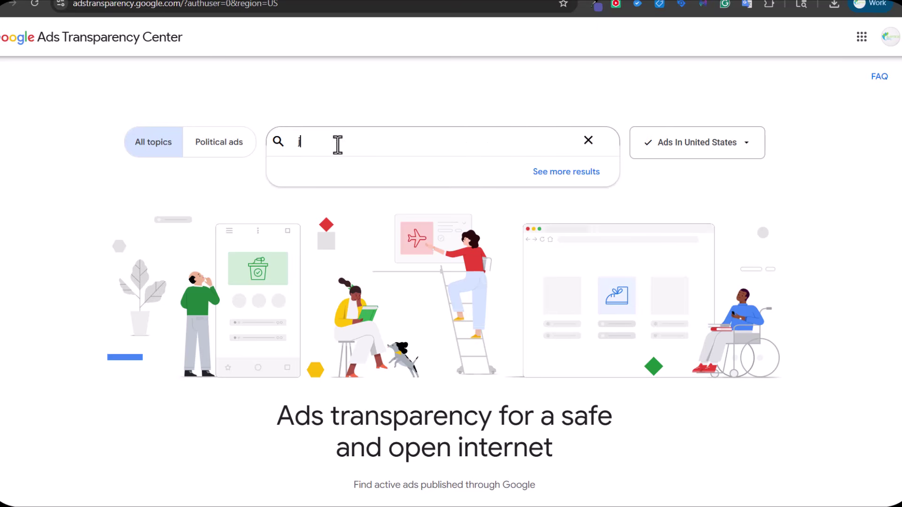
{"action": "type", "text": "asper.ai"}
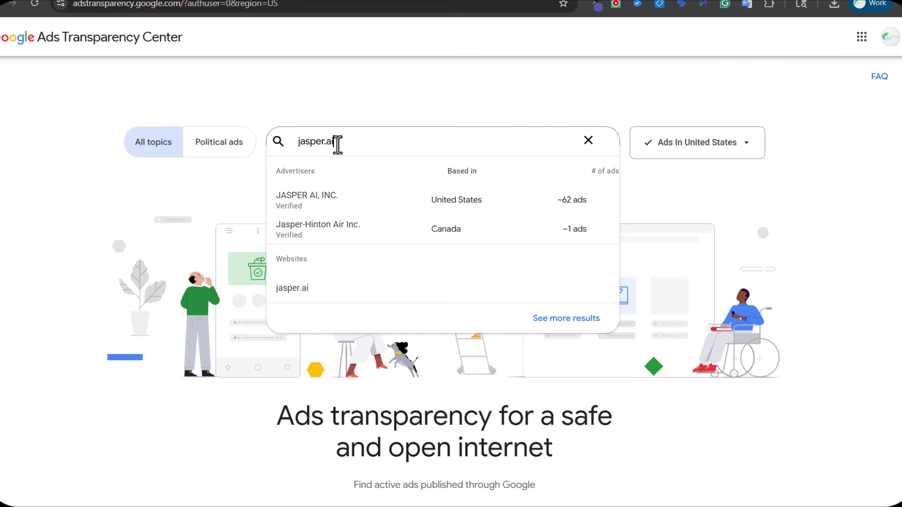
{"action": "left_click", "coordinate": [313, 202]}
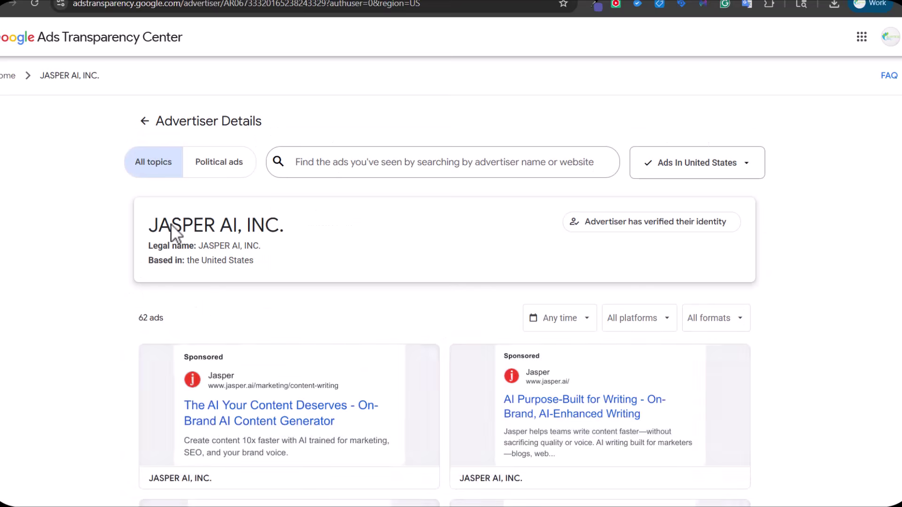
Skim the JASPER AI, INC. ads and limit them to the last 30 days
{"action": "scroll", "coordinate": [88, 186], "scroll_direction": "down", "scroll_amount": 20}
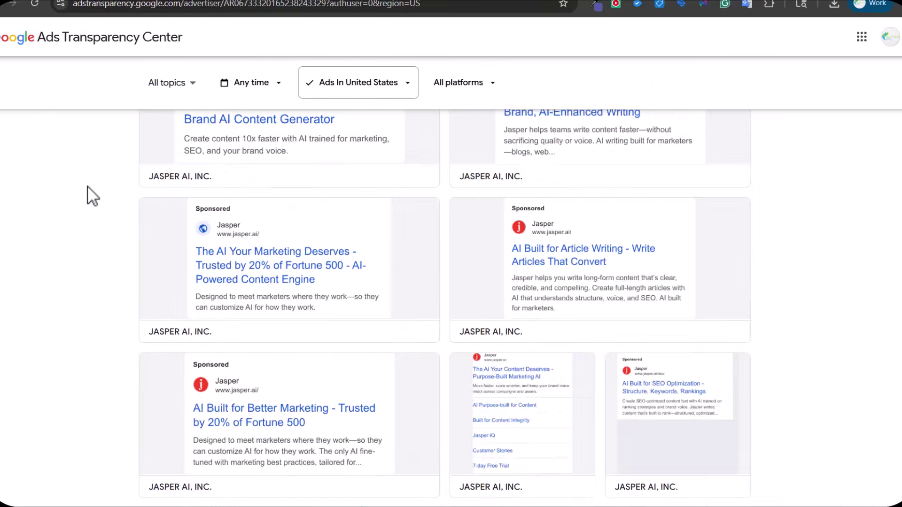
{"action": "scroll", "coordinate": [92, 189], "scroll_direction": "up", "scroll_amount": 18}
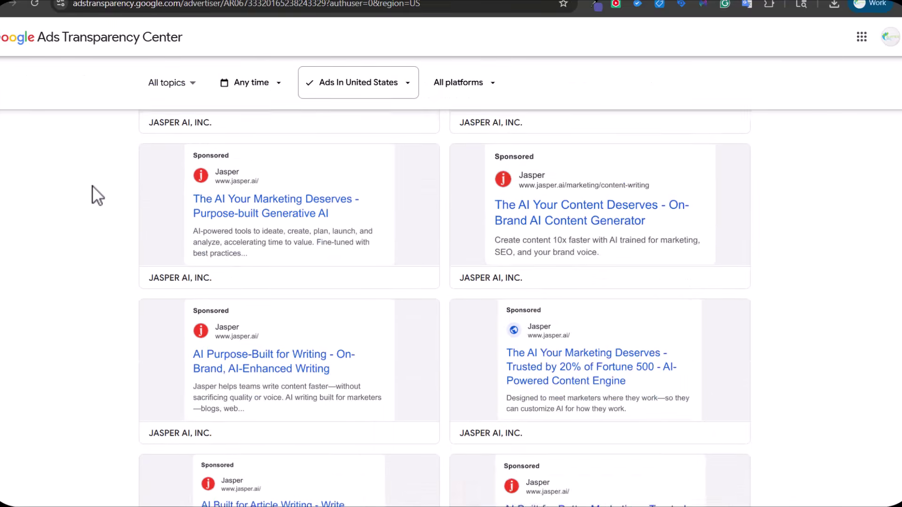
{"action": "scroll", "coordinate": [91, 191], "scroll_direction": "up", "scroll_amount": 4}
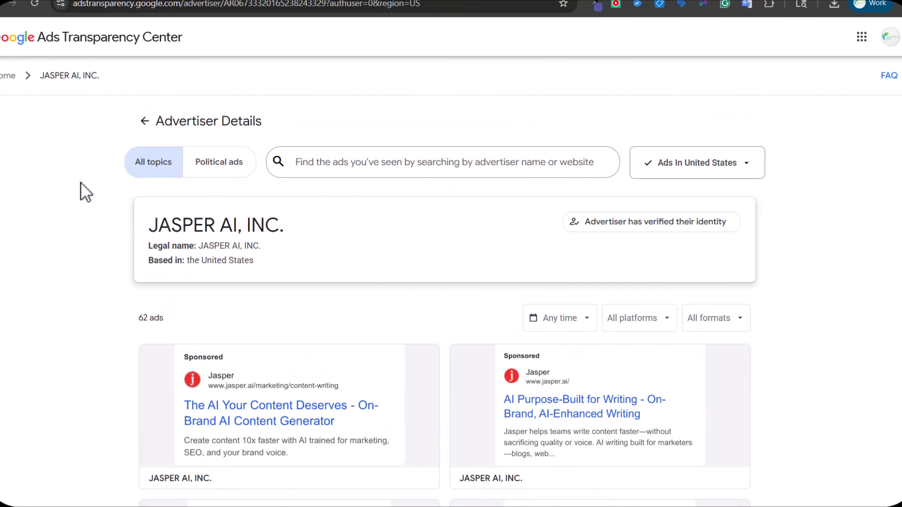
{"action": "left_click", "coordinate": [566, 321]}
{"action": "left_click", "coordinate": [560, 335]}
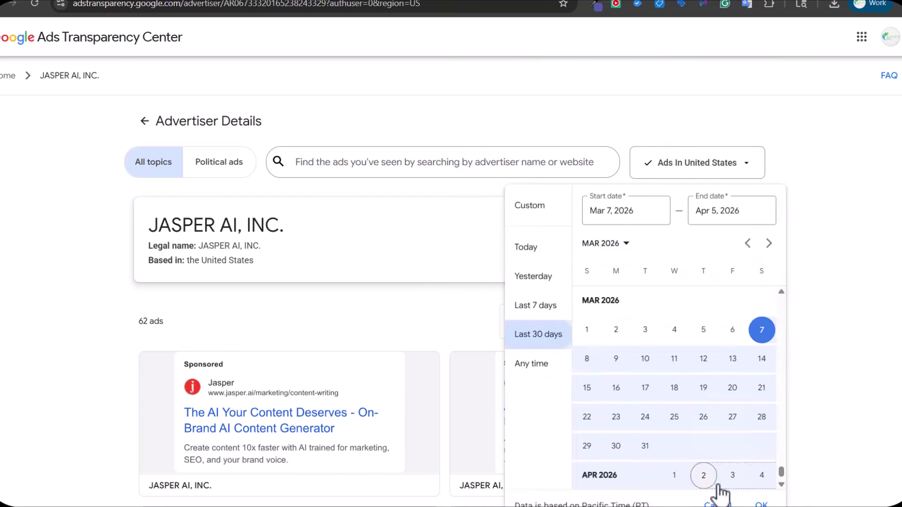
{"action": "left_click", "coordinate": [758, 504]}
Review the headlines and messaging of Jasper's search ads from the last 30 days
{"action": "scroll", "coordinate": [122, 311], "scroll_direction": "down", "scroll_amount": 5}
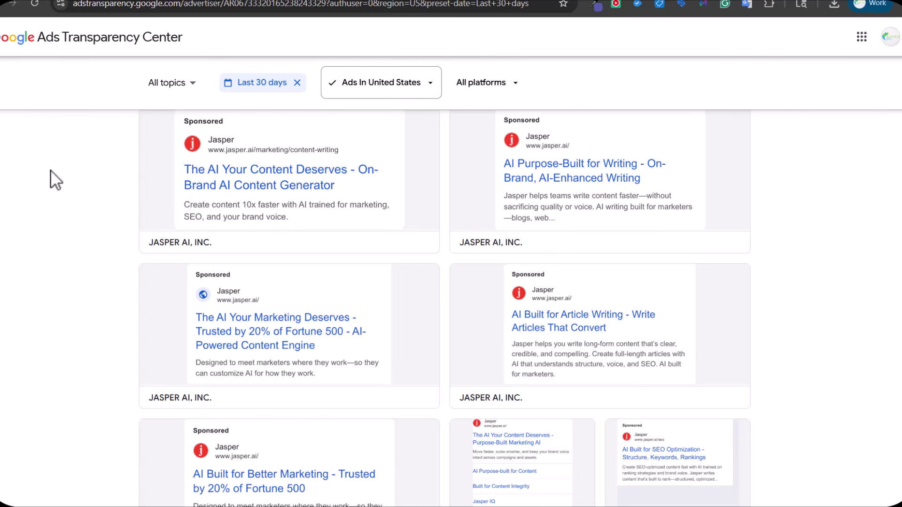
{"action": "scroll", "coordinate": [50, 170], "scroll_direction": "down", "scroll_amount": 8}
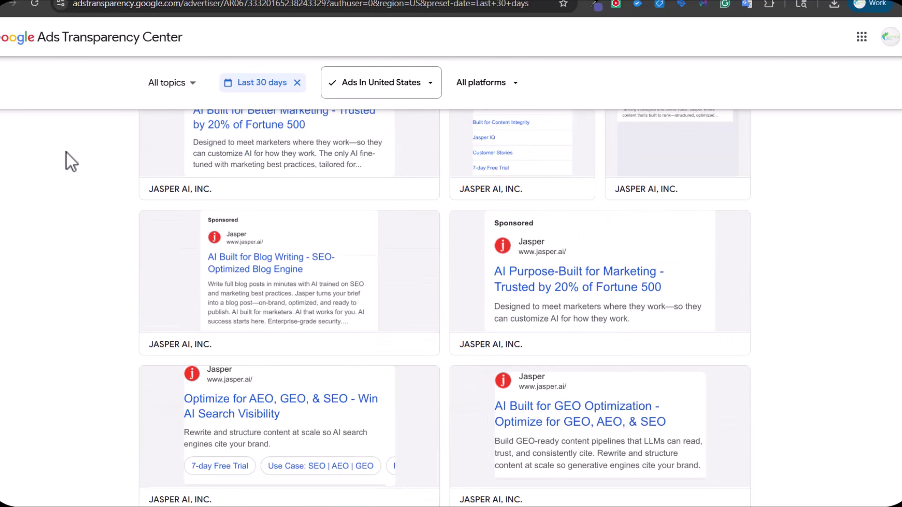
{"action": "scroll", "coordinate": [64, 151], "scroll_direction": "down", "scroll_amount": 1}
{"action": "scroll", "coordinate": [65, 152], "scroll_direction": "down", "scroll_amount": 3}
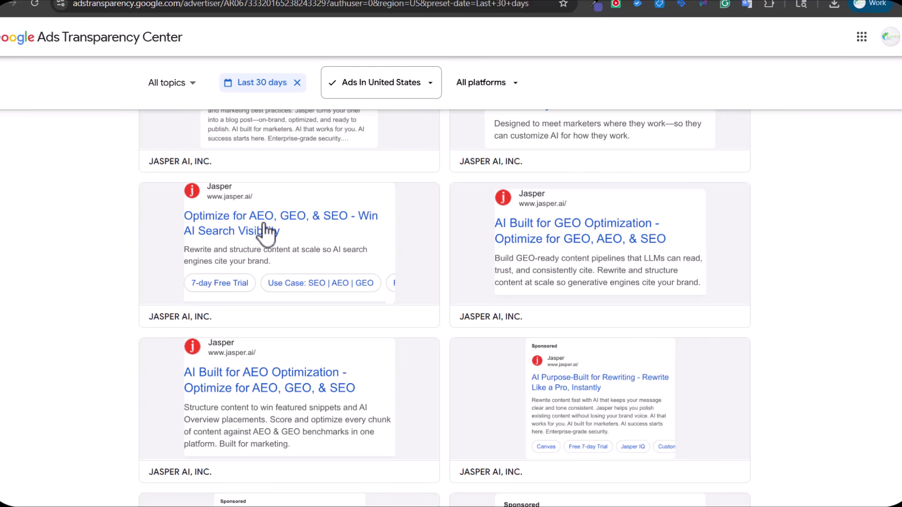
{"action": "scroll", "coordinate": [104, 238], "scroll_direction": "up", "scroll_amount": 10}
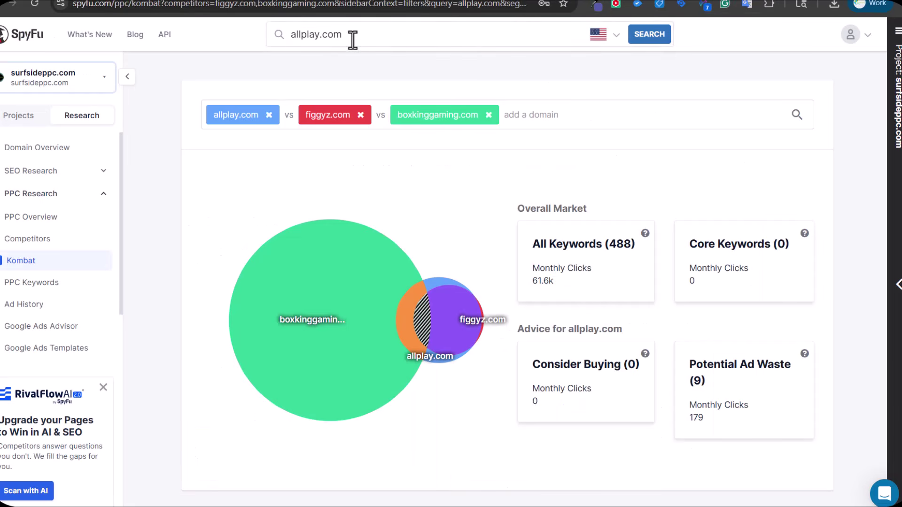
Switch to SpyFu and run the Kombat competitor comparison for jasper.ai instead of allplay.com
{"action": "left_click", "coordinate": [353, 40]}
{"action": "double_click", "coordinate": [312, 36]}
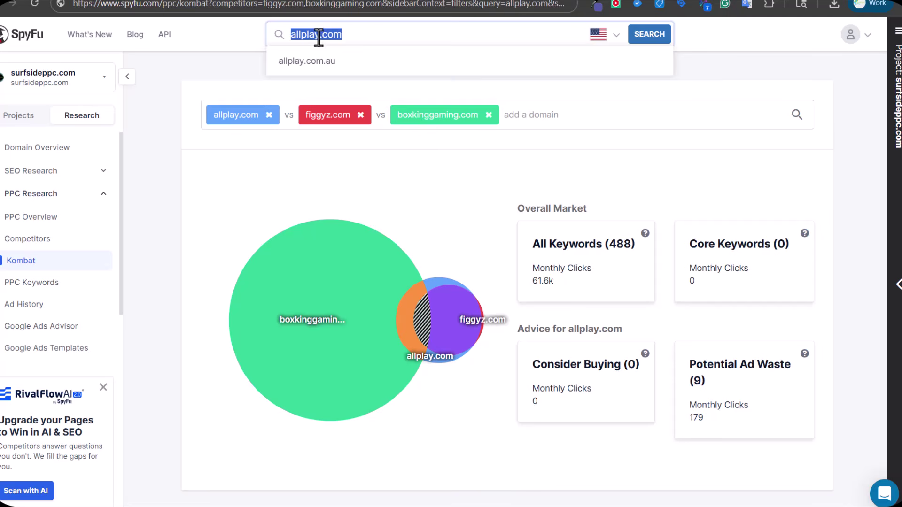
{"action": "type", "text": "jasper.ai"}
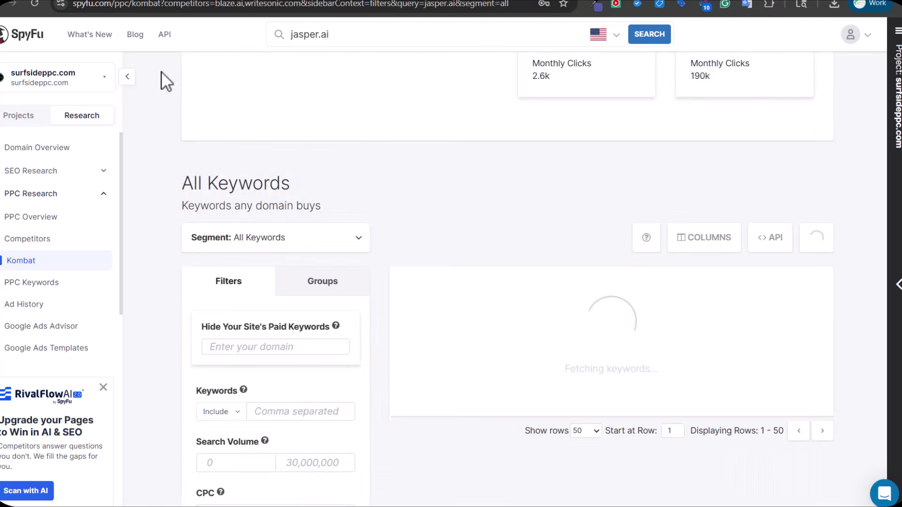
{"action": "scroll", "coordinate": [161, 72], "scroll_direction": "down", "scroll_amount": 3}
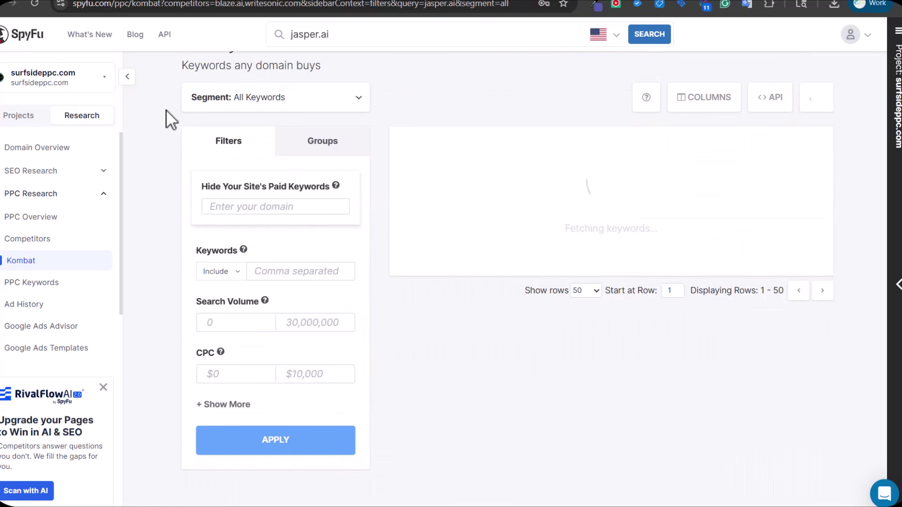
Open the domain overview for jasper.ai and examine its organic traffic, paid keywords and estimated Google Ads budget
{"action": "left_click", "coordinate": [32, 217]}
{"action": "left_click", "coordinate": [55, 148]}
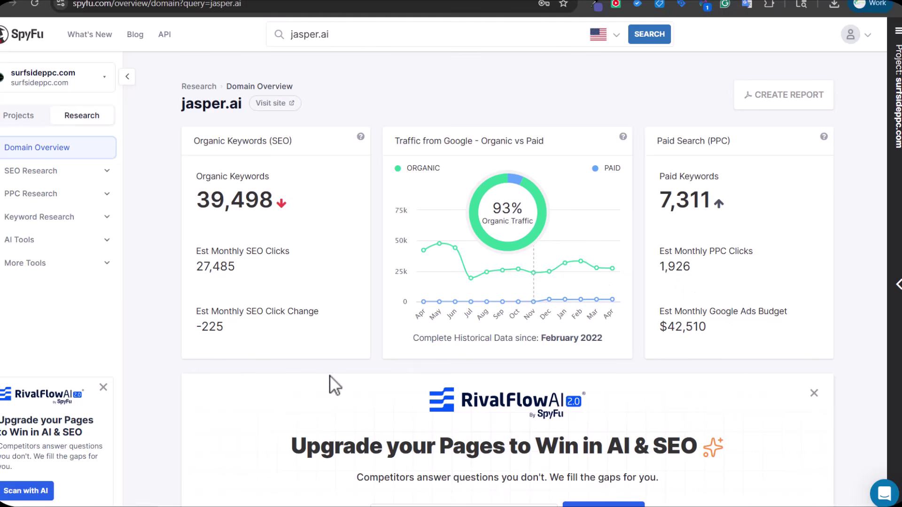
{"action": "scroll", "coordinate": [151, 320], "scroll_direction": "down", "scroll_amount": 1}
{"action": "scroll", "coordinate": [150, 316], "scroll_direction": "down", "scroll_amount": 3}
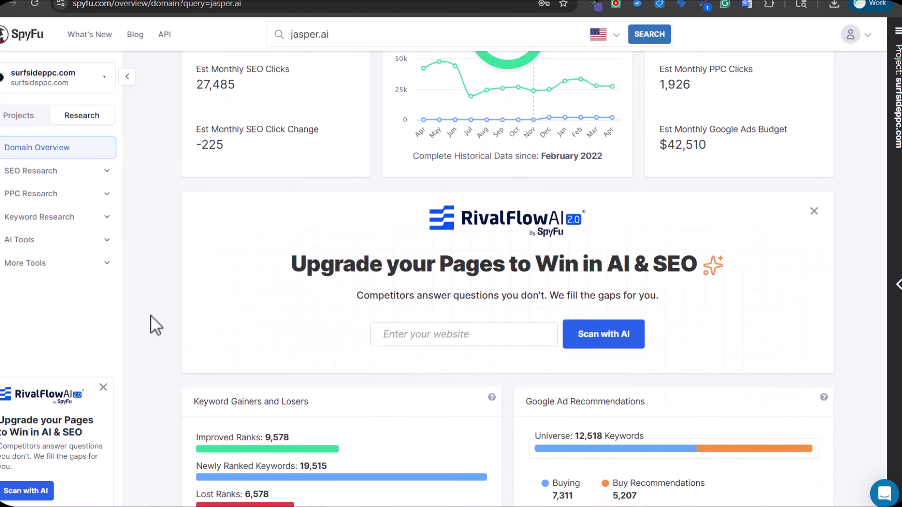
{"action": "scroll", "coordinate": [719, 198], "scroll_direction": "up", "scroll_amount": 2}
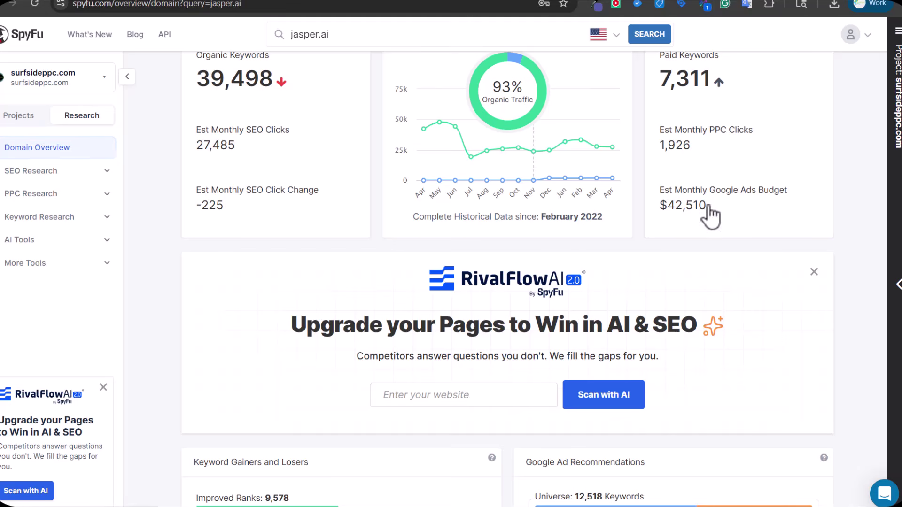
{"action": "scroll", "coordinate": [870, 155], "scroll_direction": "up", "scroll_amount": 1}
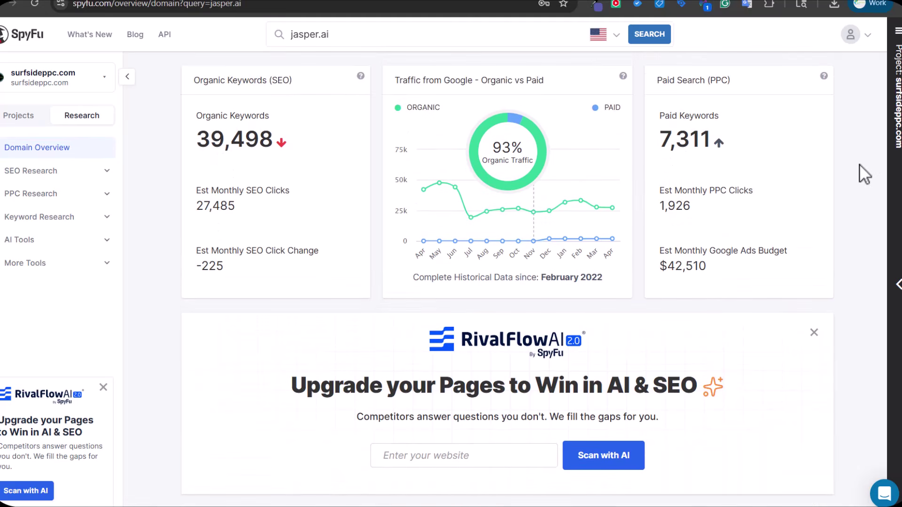
Open the full list of jasper.ai's paid keywords and compare their volume, CPC, ads and paid clicks
{"action": "left_click", "coordinate": [690, 137]}
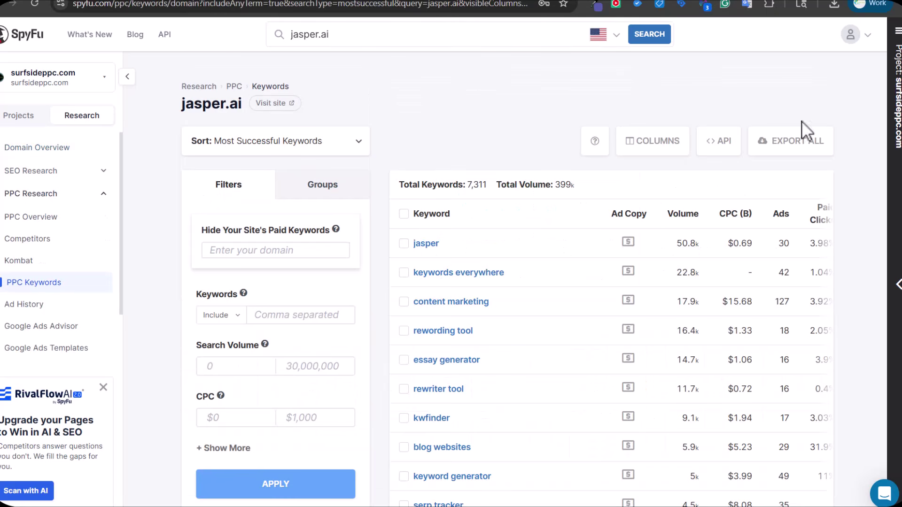
{"action": "scroll", "coordinate": [761, 278], "scroll_direction": "down", "scroll_amount": 4}
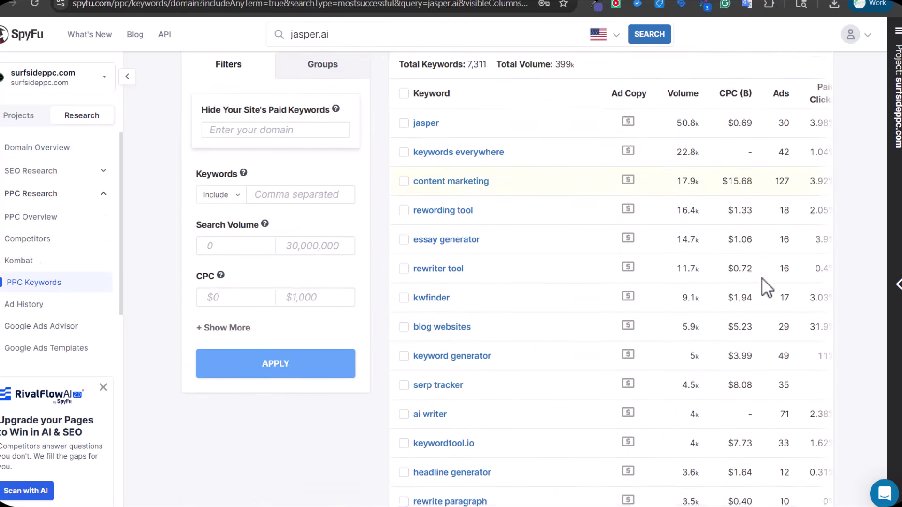
{"action": "scroll", "coordinate": [762, 278], "scroll_direction": "up", "scroll_amount": 3}
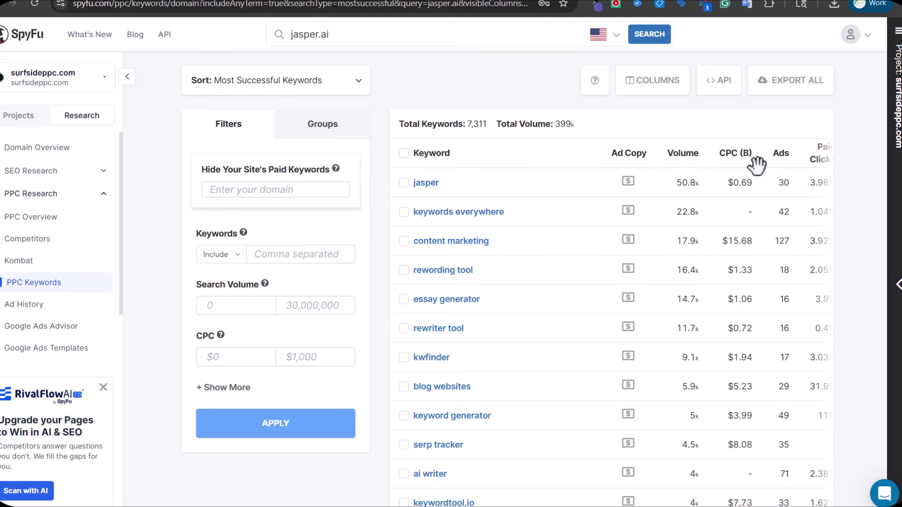
{"action": "mouse_move", "coordinate": [726, 157]}
{"action": "scroll", "coordinate": [761, 236], "scroll_direction": "right", "scroll_amount": 3}
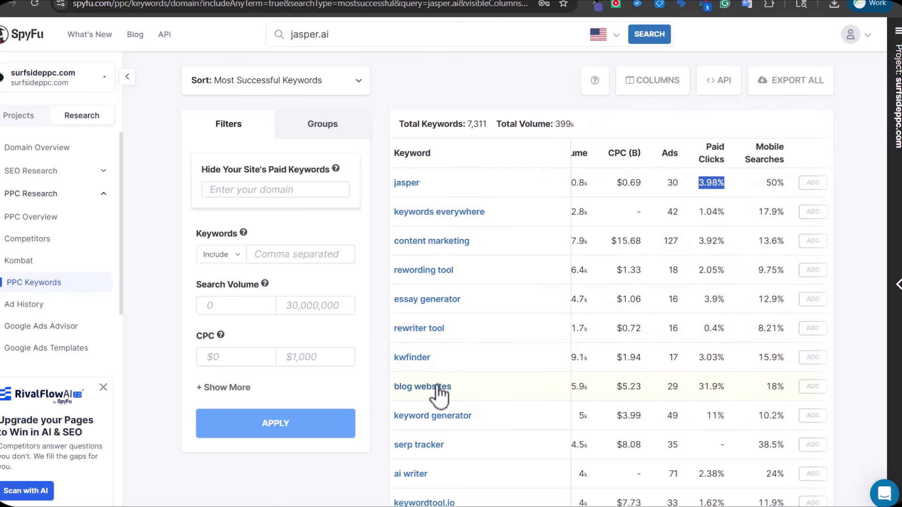
{"action": "left_click", "coordinate": [695, 382]}
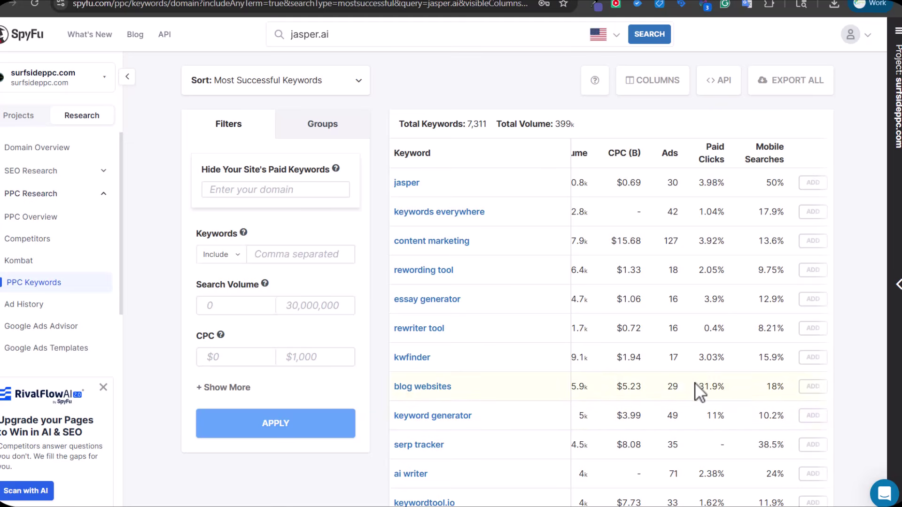
{"action": "left_click", "coordinate": [731, 387]}
{"action": "scroll", "coordinate": [741, 303], "scroll_direction": "left", "scroll_amount": 5}
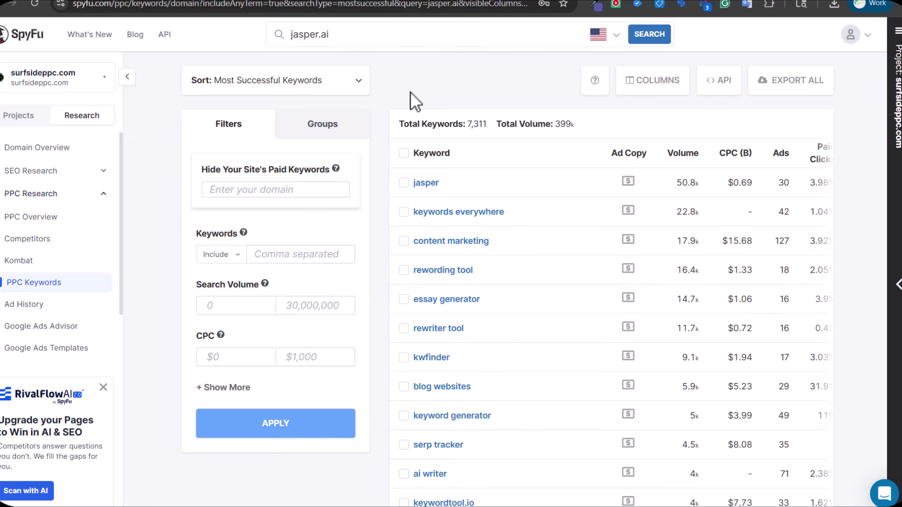
Open jasper.ai's ad history, view the landing page of the content marketing ad, and return to the history
{"action": "left_click", "coordinate": [41, 306]}
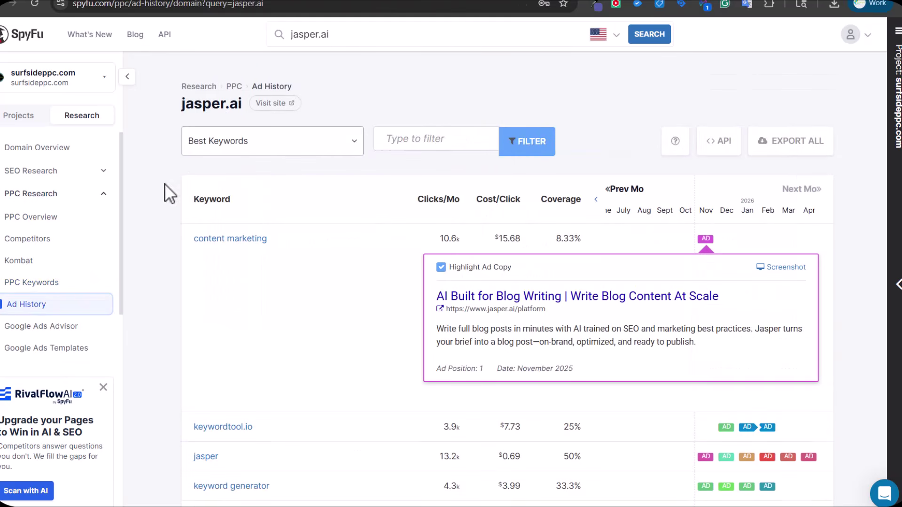
{"action": "scroll", "coordinate": [322, 264], "scroll_direction": "down", "scroll_amount": 1}
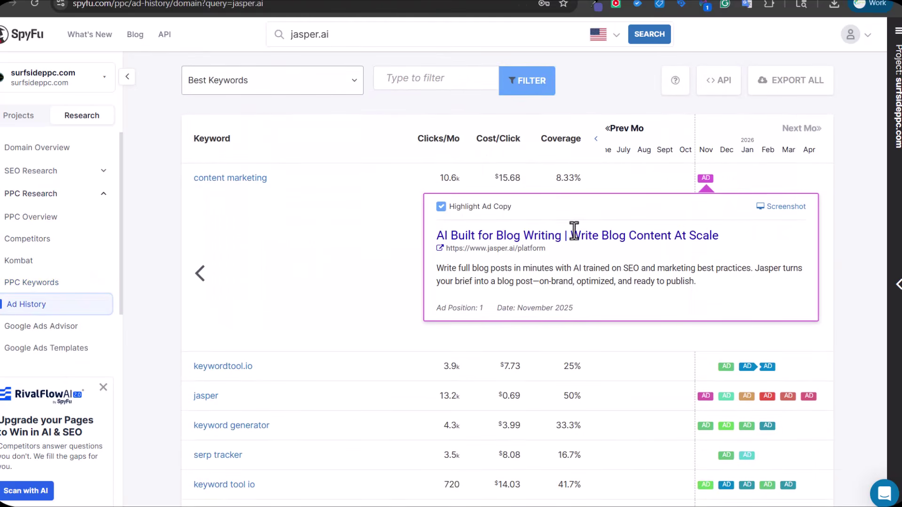
{"action": "left_click", "coordinate": [441, 248]}
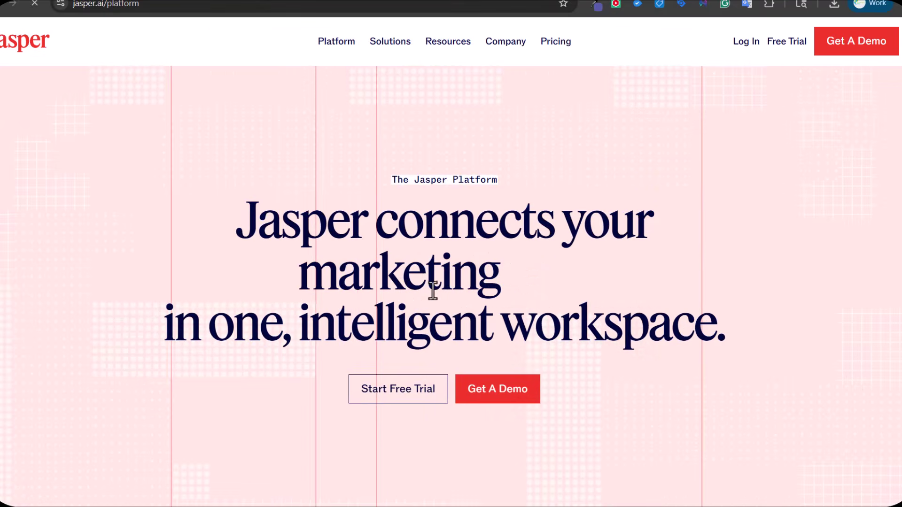
{"action": "triple_click", "coordinate": [610, 219]}
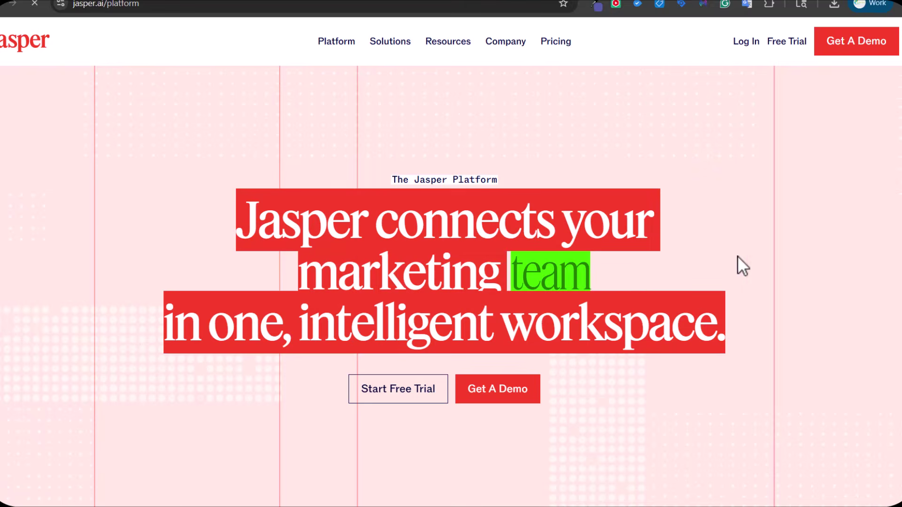
{"action": "left_click", "coordinate": [497, 144]}
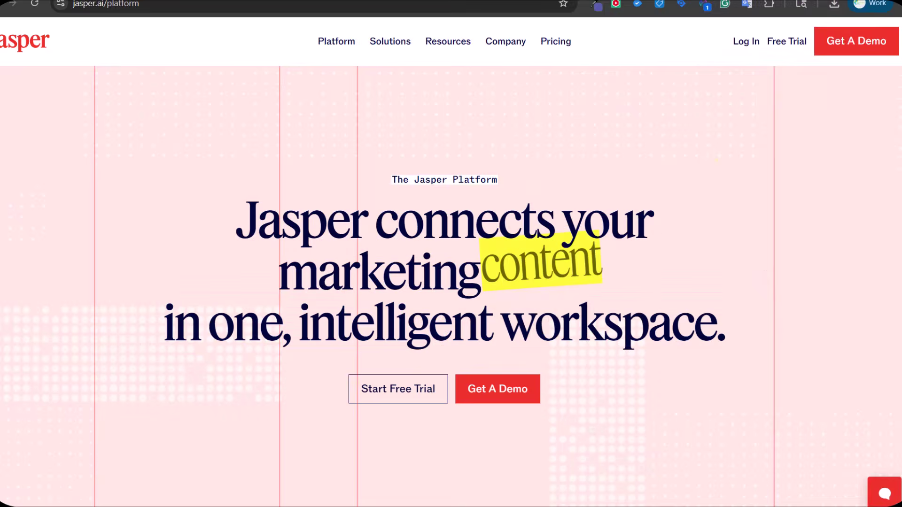
{"action": "left_click", "coordinate": [672, 0]}
Show the December 2025 ad for keywordtool.io, inspect its landing page, and return to the ad history
{"action": "scroll", "coordinate": [542, 367], "scroll_direction": "down", "scroll_amount": 5}
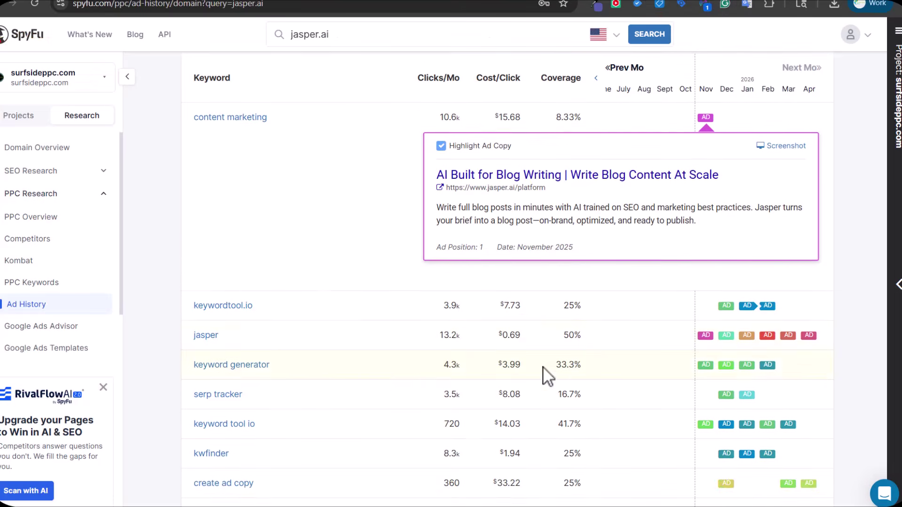
{"action": "left_click", "coordinate": [725, 195]}
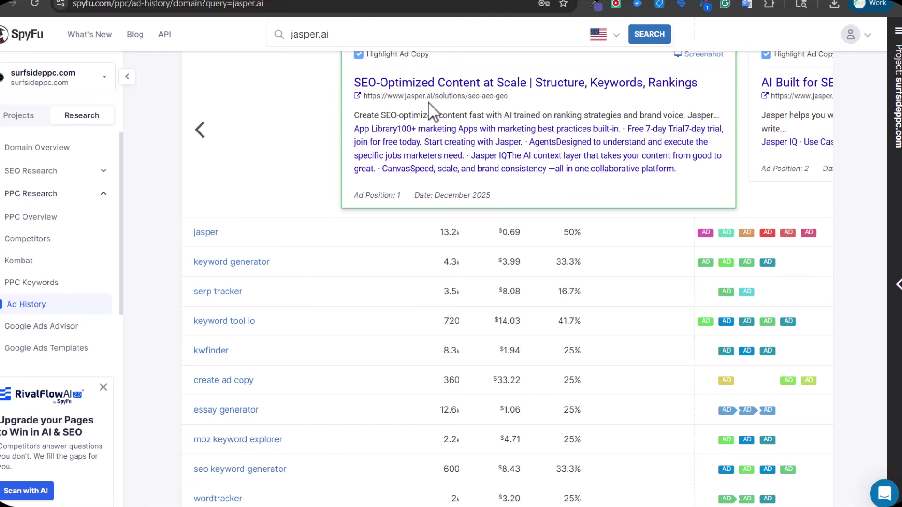
{"action": "left_click", "coordinate": [357, 96]}
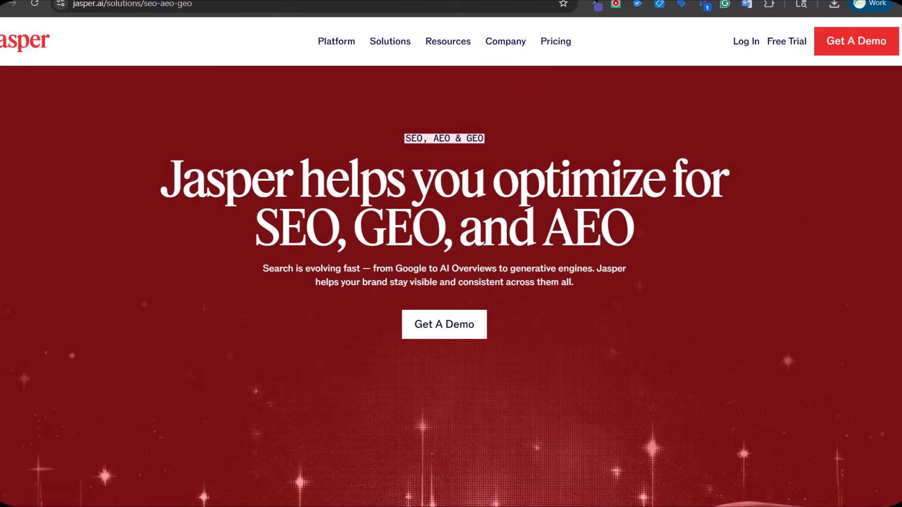
{"action": "left_click", "coordinate": [545, 0]}
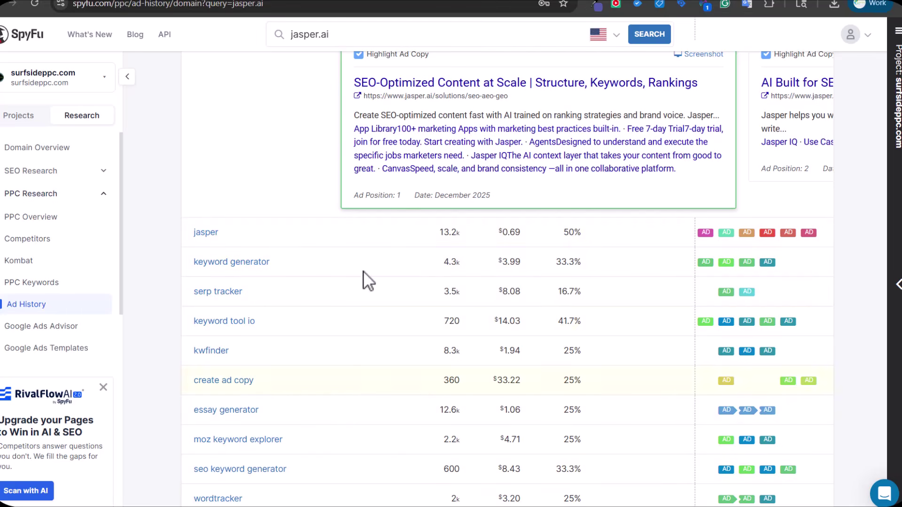
View jasper.ai's Google Ads Advisor page, and open its PPC competitors list to review the competing domains
{"action": "scroll", "coordinate": [341, 196], "scroll_direction": "up", "scroll_amount": 5}
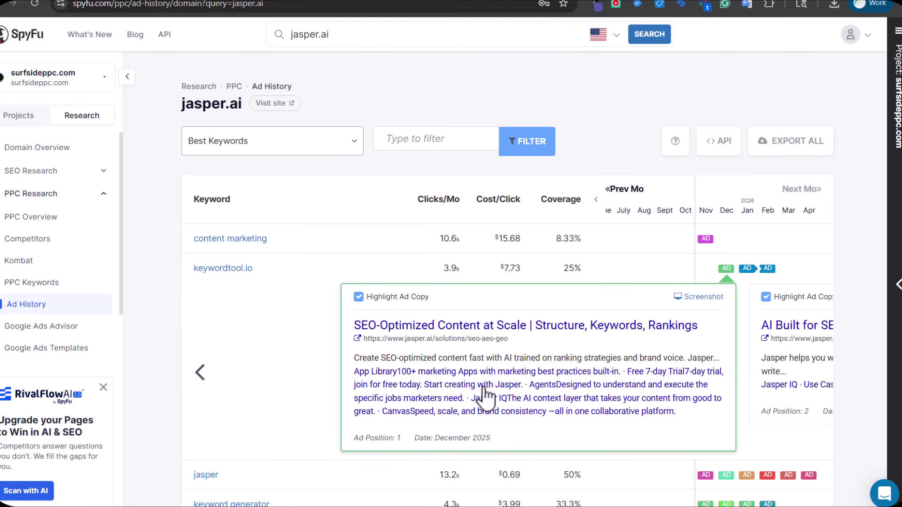
{"action": "left_click", "coordinate": [47, 327]}
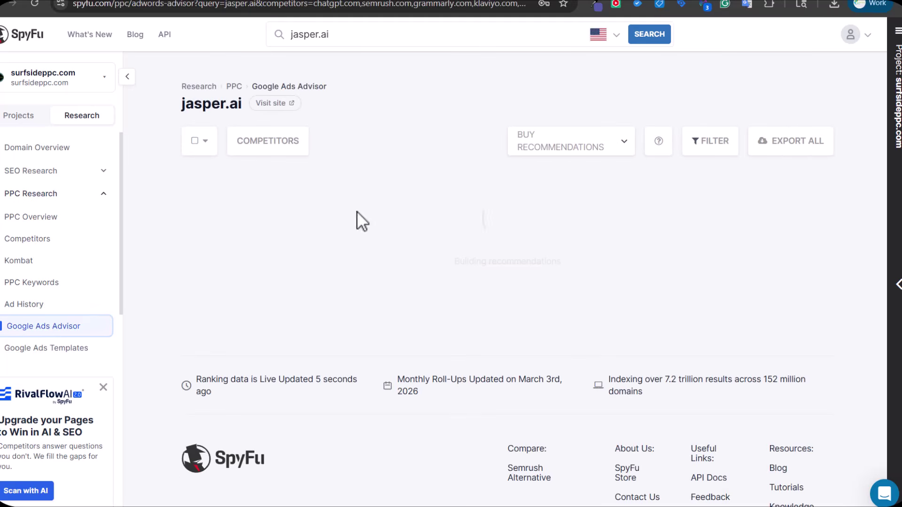
{"action": "left_click", "coordinate": [44, 241]}
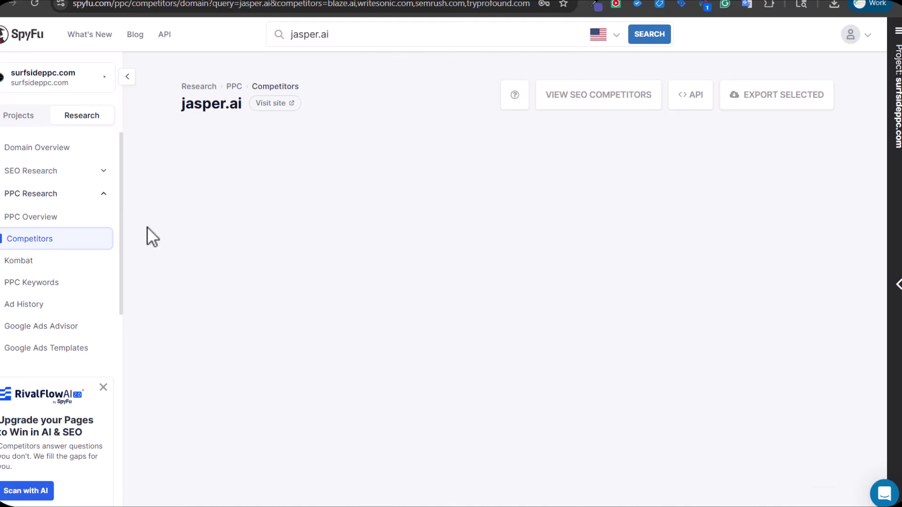
{"action": "scroll", "coordinate": [148, 244], "scroll_direction": "down", "scroll_amount": 4}
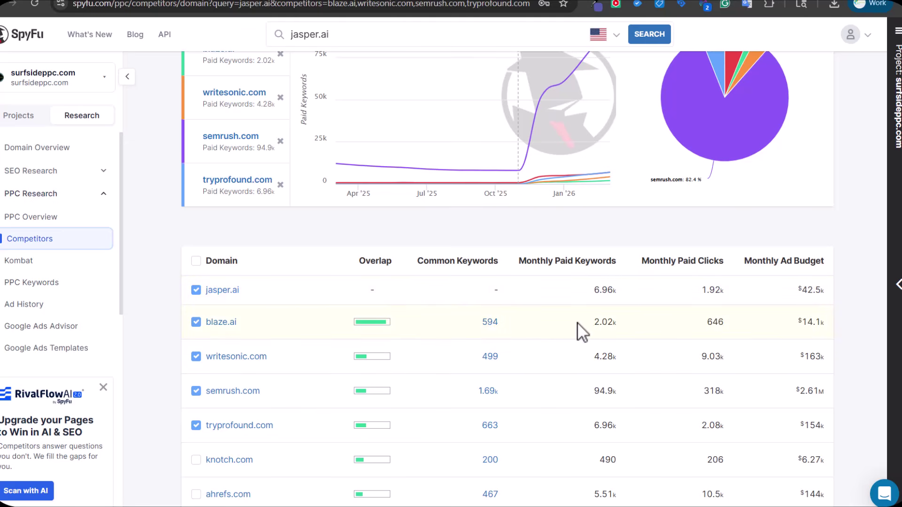
{"action": "scroll", "coordinate": [866, 280], "scroll_direction": "down", "scroll_amount": 3}
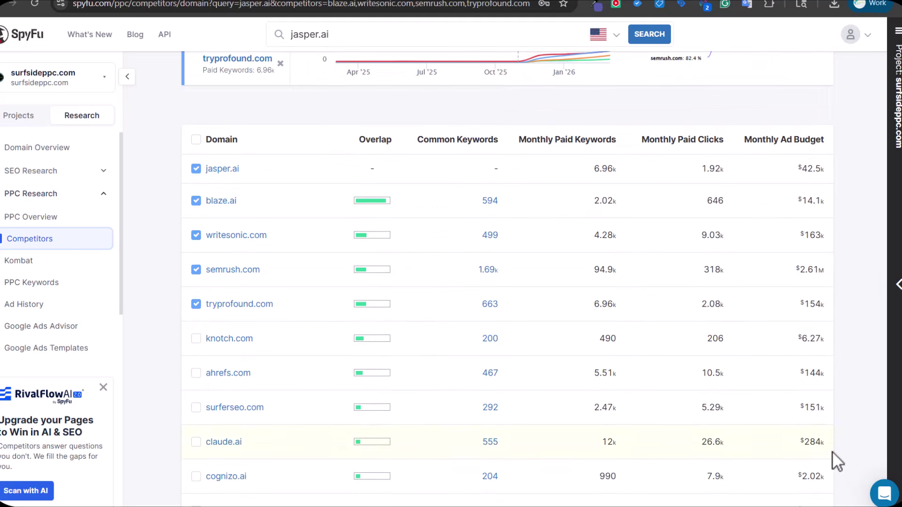
Compare the monthly ad budgets of claude.ai, semrush.com, blaze.ai and writesonic.com in the competitors table
{"action": "left_click_drag", "start_coordinate": [796, 444], "coordinate": [844, 382]}
{"action": "left_click", "coordinate": [851, 385]}
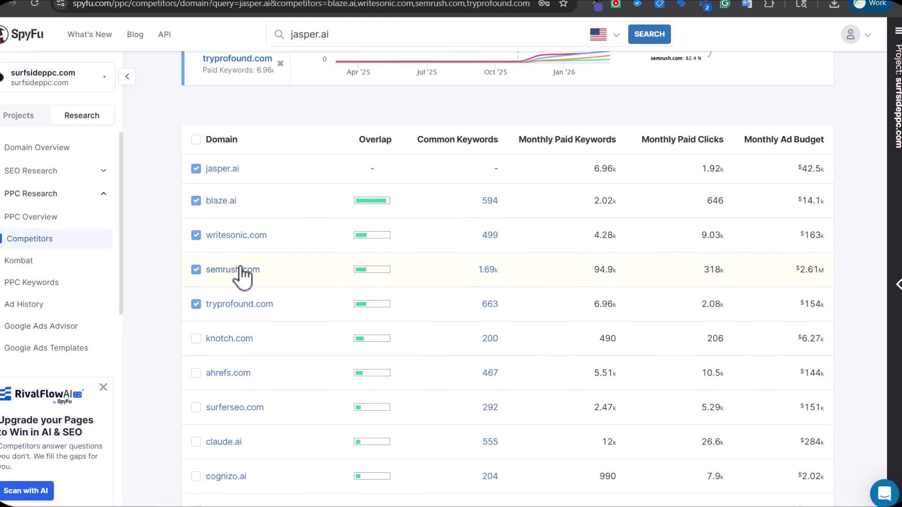
{"action": "left_click_drag", "start_coordinate": [819, 280], "coordinate": [830, 234]}
{"action": "left_click", "coordinate": [849, 219]}
{"action": "left_click_drag", "start_coordinate": [797, 202], "coordinate": [843, 205]}
{"action": "left_click", "coordinate": [842, 205]}
{"action": "left_click_drag", "start_coordinate": [798, 235], "coordinate": [825, 233]}
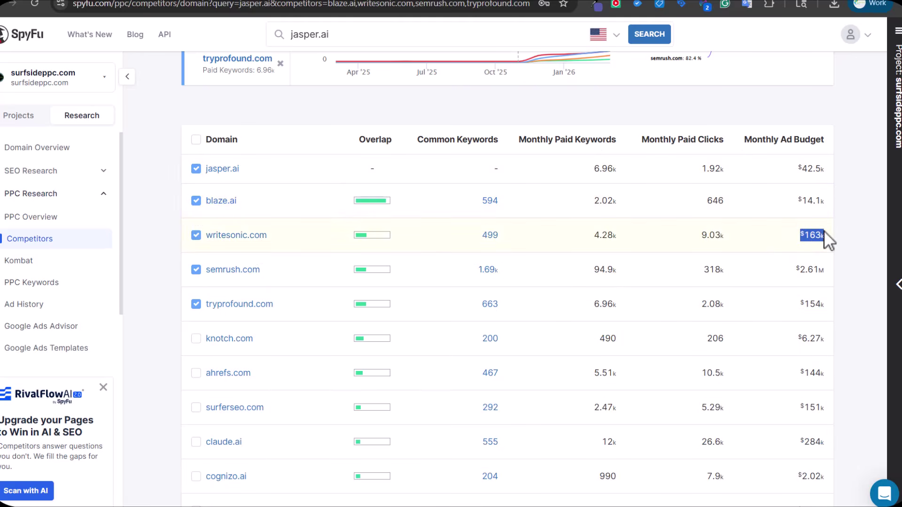
{"action": "left_click", "coordinate": [845, 140]}
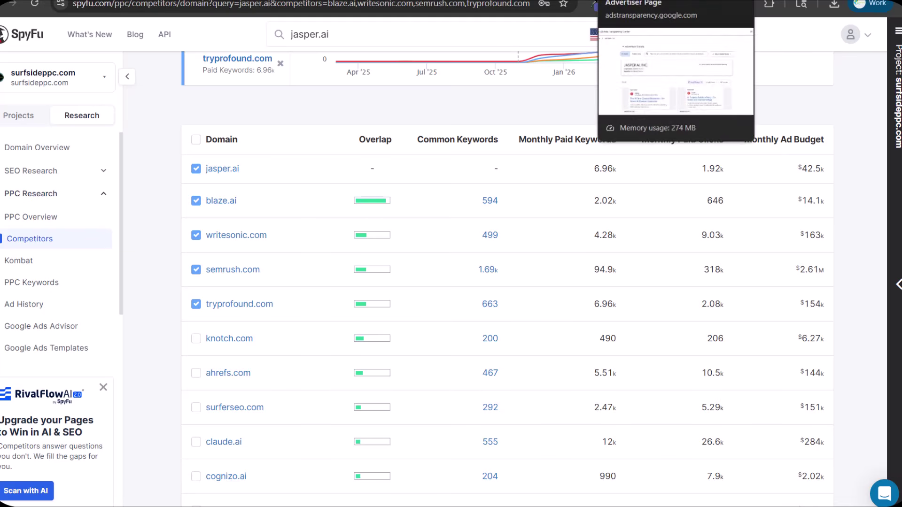
Switch to Google Ads Transparency Center, review Jasper's ads from the last 30 days, and return to the SpyFu competitors list
{"action": "left_click", "coordinate": [611, 1]}
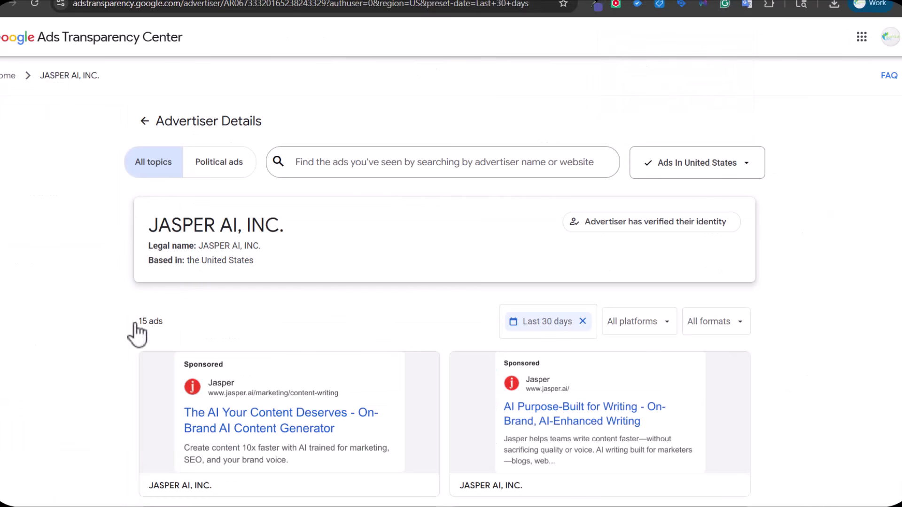
{"action": "scroll", "coordinate": [120, 259], "scroll_direction": "down", "scroll_amount": 6}
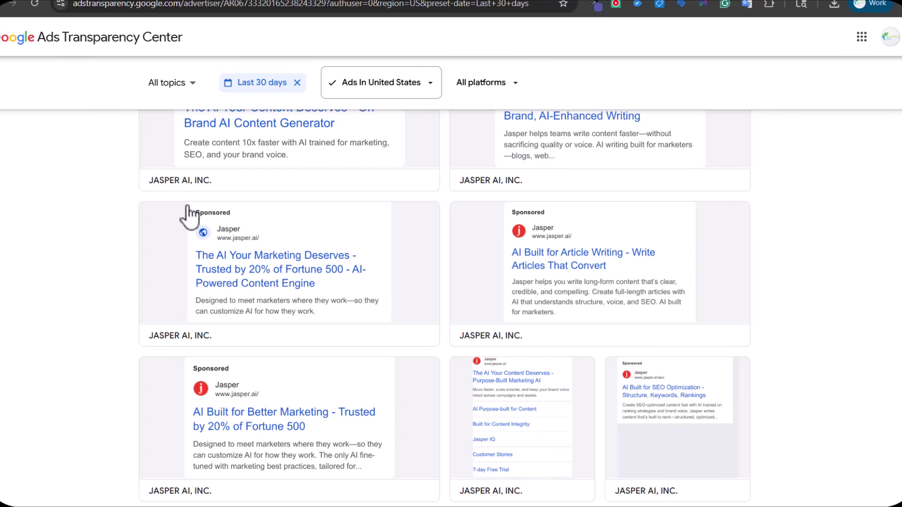
{"action": "left_click", "coordinate": [667, 0]}
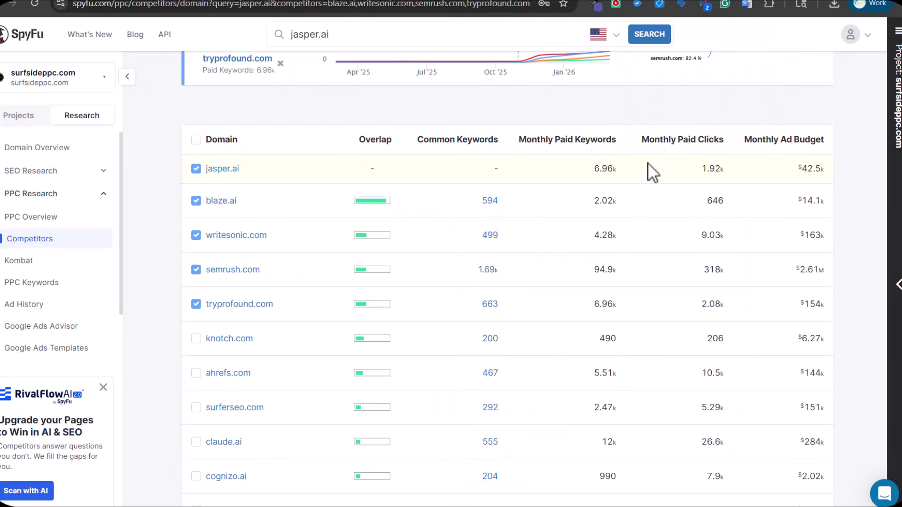
Reopen jasper.ai's PPC keywords and review the most successful keywords through the end of the first 50 rows
{"action": "left_click", "coordinate": [47, 285]}
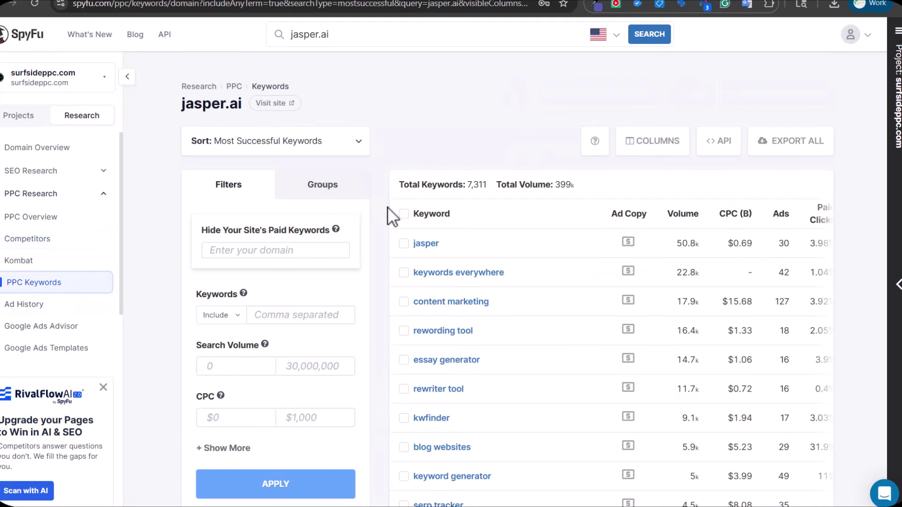
{"action": "scroll", "coordinate": [387, 207], "scroll_direction": "down", "scroll_amount": 4}
{"action": "scroll", "coordinate": [517, 231], "scroll_direction": "down", "scroll_amount": 20}
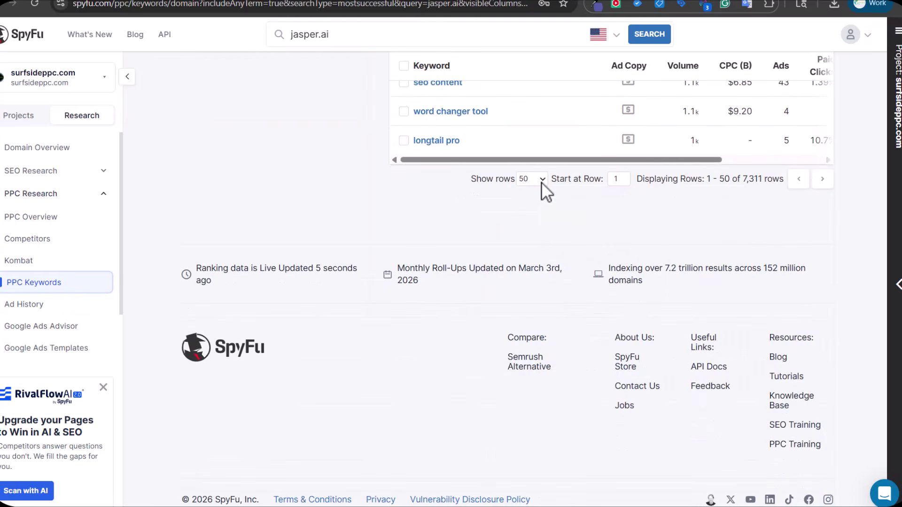
{"action": "scroll", "coordinate": [561, 207], "scroll_direction": "up", "scroll_amount": 5}
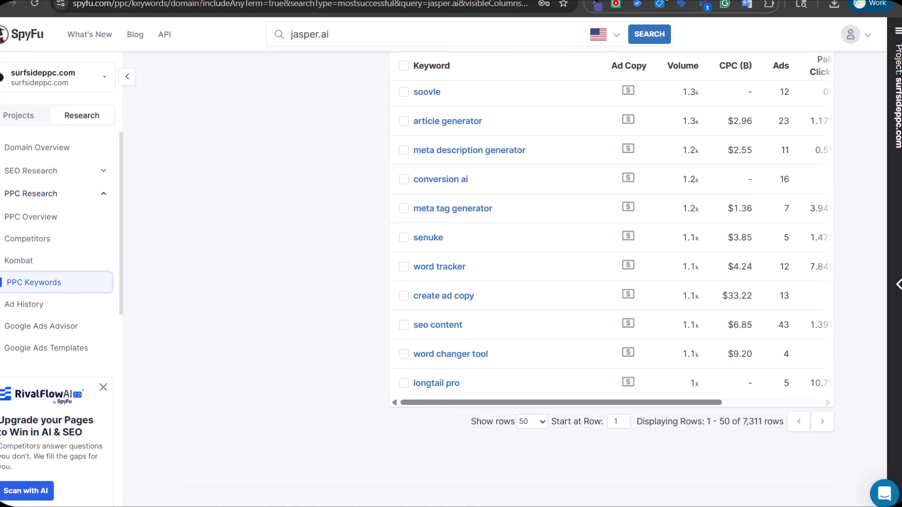
Switch to Jasper's SEO, AEO & GEO landing page to examine its headline and call to action
{"action": "left_click", "coordinate": [657, 0]}
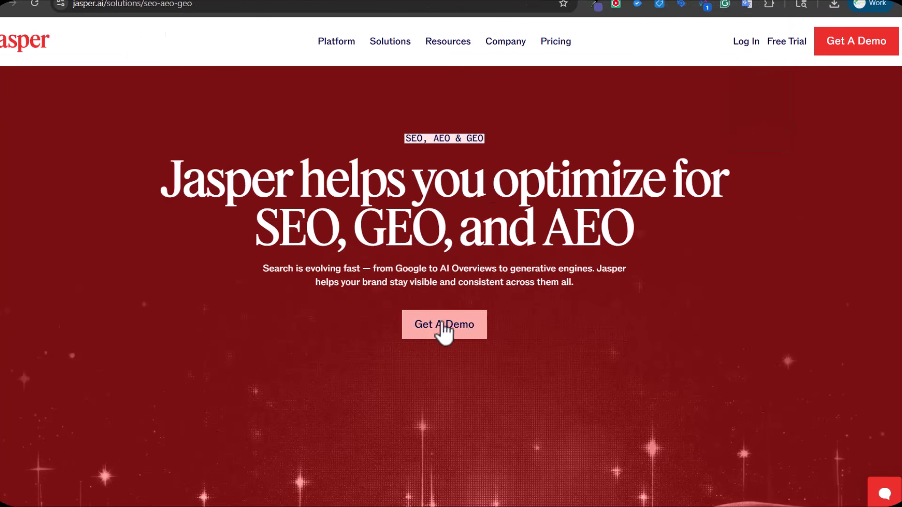